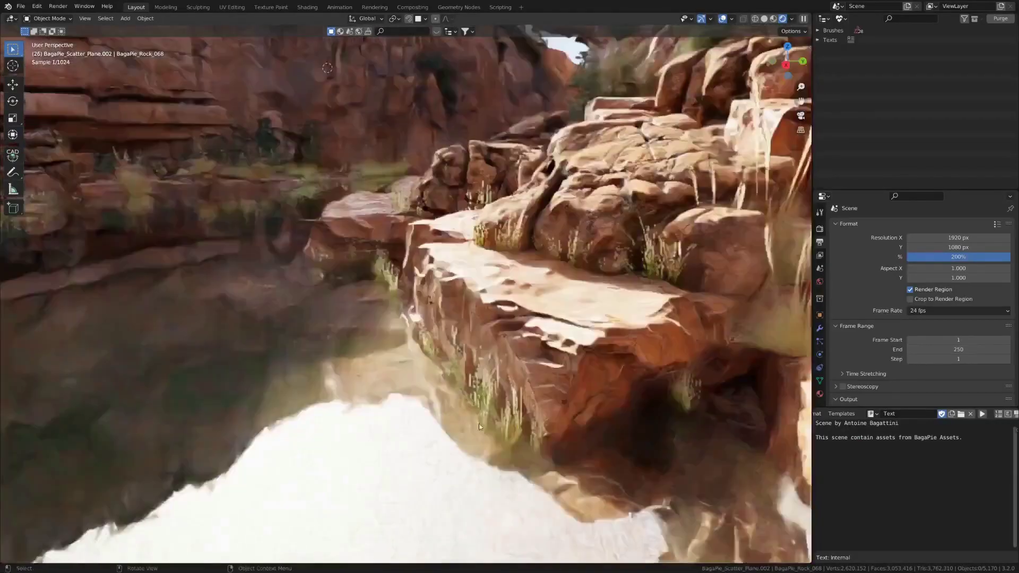
Orbit and zoom in on the rock ledge, then pull back to the wide canyon view.
{"action": "mouse_move", "coordinate": [479, 426]}
{"action": "middle_mouse_down"}
{"action": "mouse_move", "coordinate": [481, 356]}
{"action": "mouse_move", "coordinate": [629, 336]}
{"action": "middle_mouse_up"}
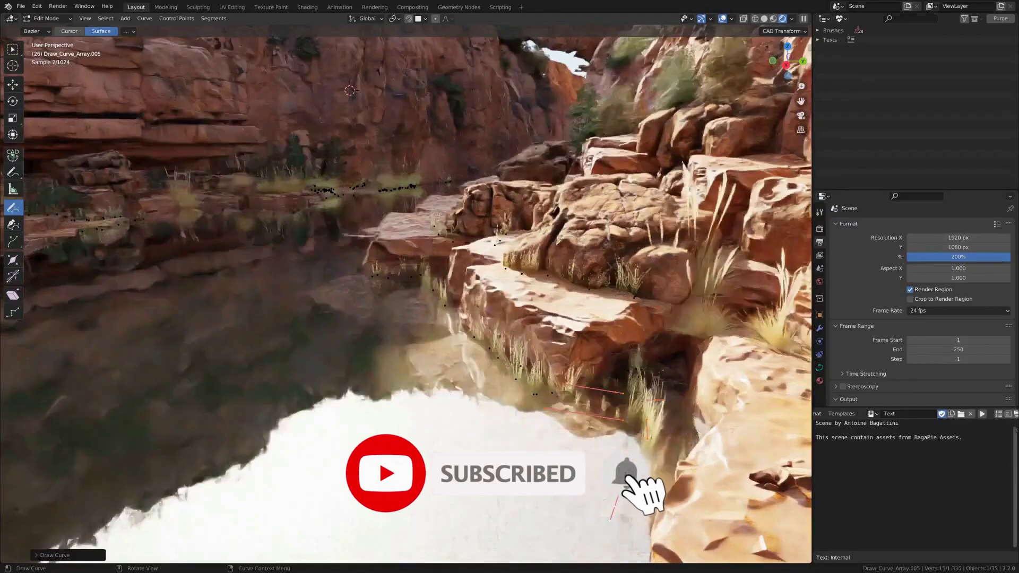
{"action": "scroll", "coordinate": [387, 232], "scroll_direction": "up", "scroll_amount": 5}
{"action": "scroll", "coordinate": [374, 173], "scroll_direction": "up", "scroll_amount": 3}
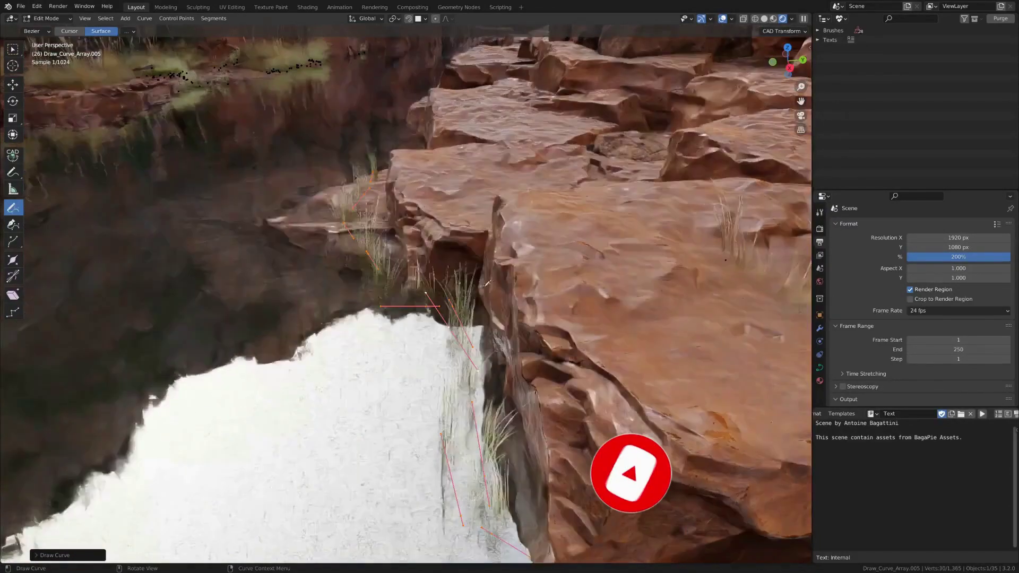
{"action": "middle_click_drag", "start_coordinate": [487, 283], "coordinate": [361, 227]}
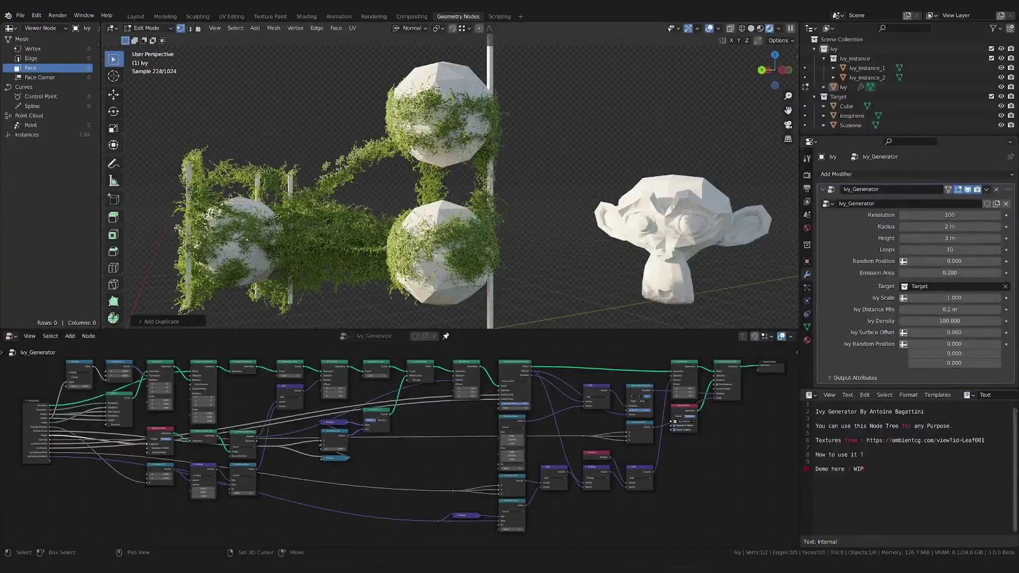
Grow ivy over the wooden lattice and widen its Radius, Height and Loop spread.
{"action": "key", "text": "shift+d"}
{"action": "scroll", "coordinate": [652, 209], "scroll_direction": "down", "scroll_amount": 4}
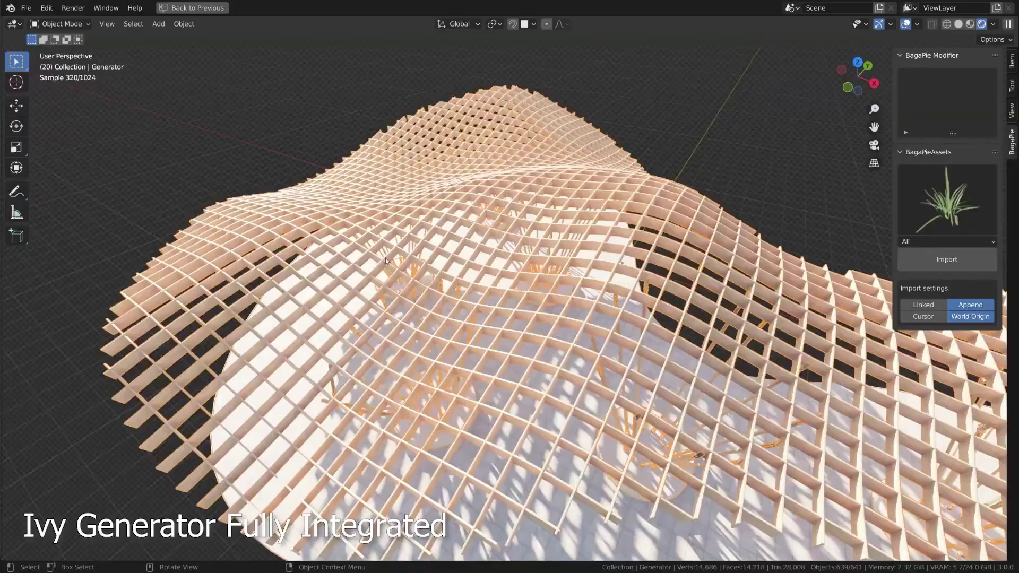
{"action": "left_click", "coordinate": [424, 179]}
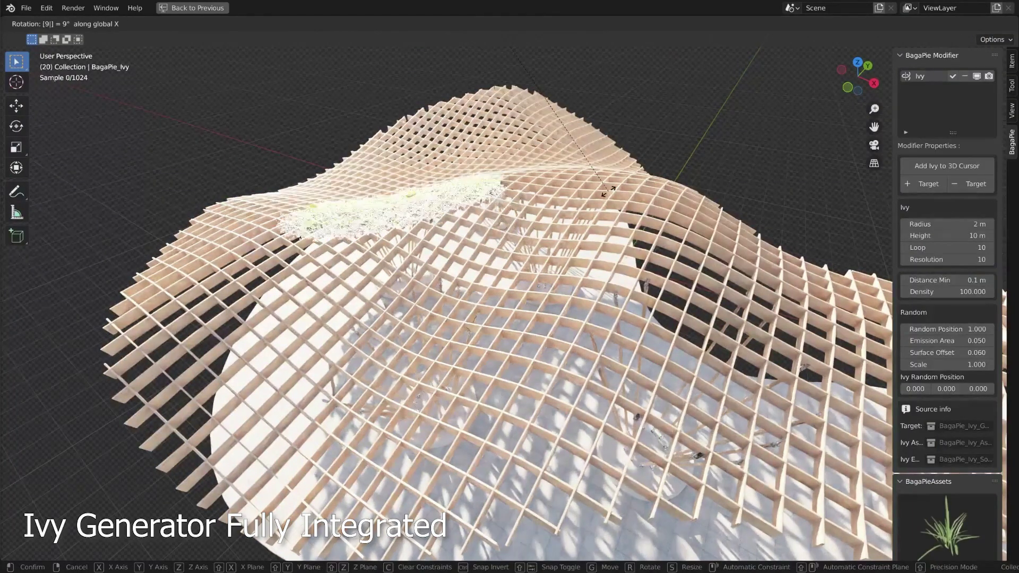
{"action": "left_click_drag", "start_coordinate": [932, 224], "coordinate": [982, 224]}
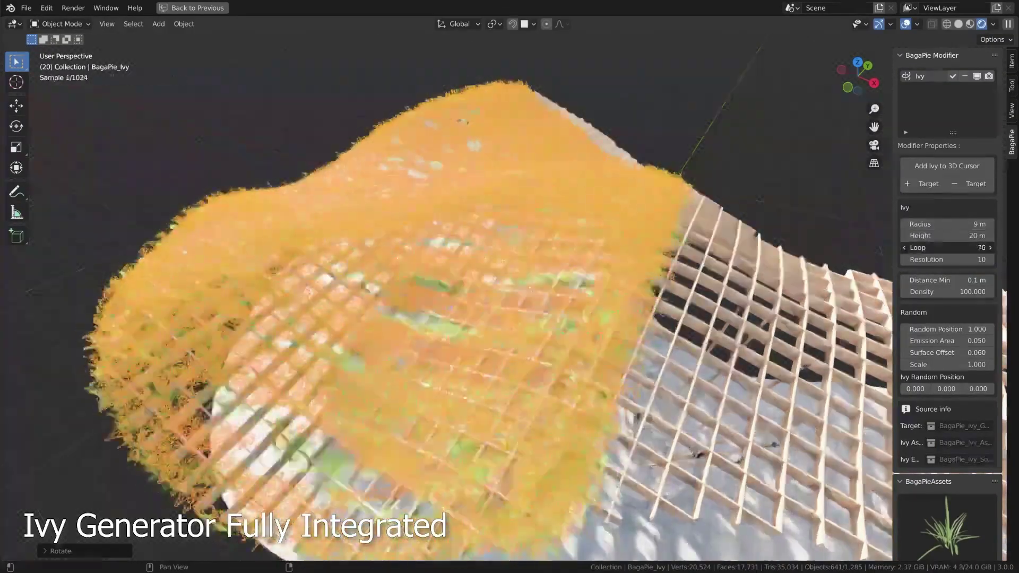
{"action": "middle_click_drag", "start_coordinate": [689, 129], "coordinate": [598, 221]}
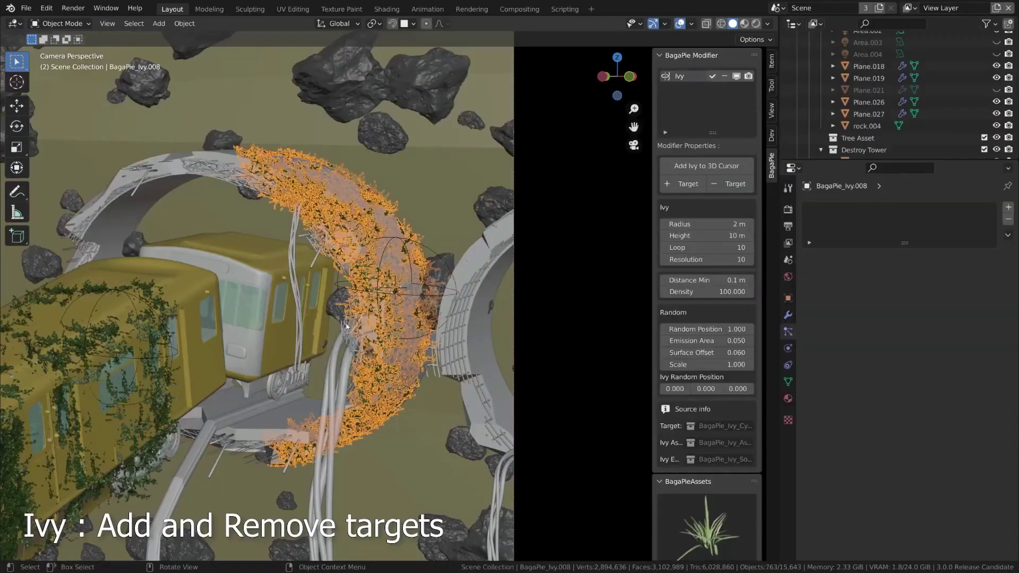
Add the train and rings as extra ivy climbing targets with + Target.
{"action": "left_click", "coordinate": [346, 326]}
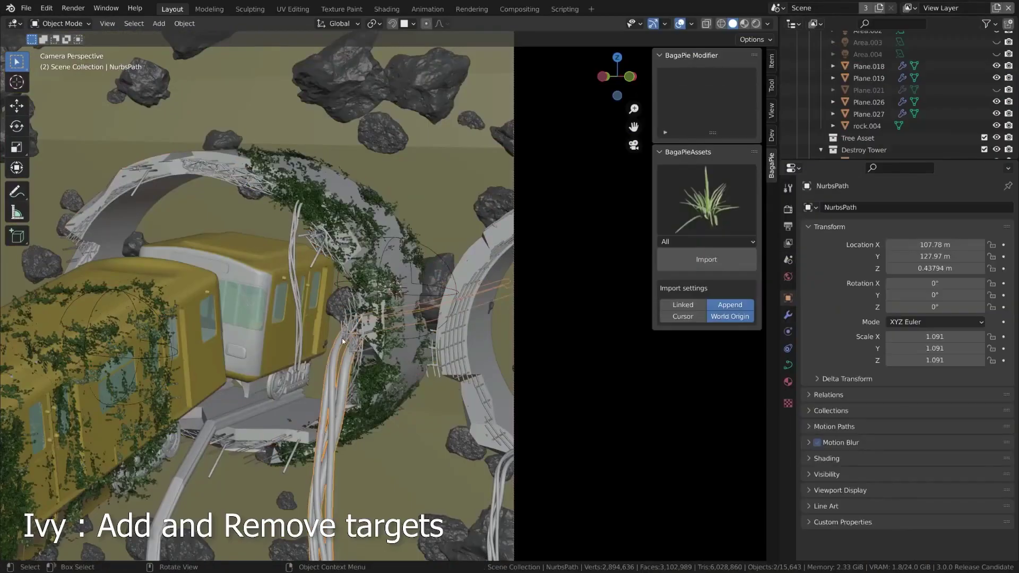
{"action": "left_click", "coordinate": [456, 322], "text": "shift"}
{"action": "left_click", "coordinate": [403, 276], "text": "shift"}
{"action": "left_click", "coordinate": [676, 182]}
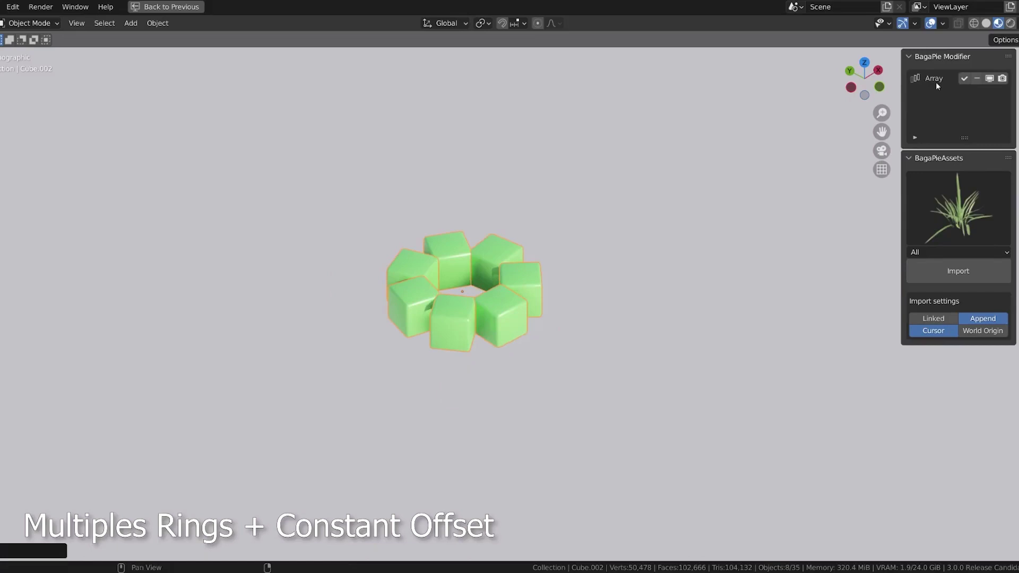
Set the cube Array to 16 rings and tune Count, Ring Offset and Constant Distance.
{"action": "left_click", "coordinate": [937, 82]}
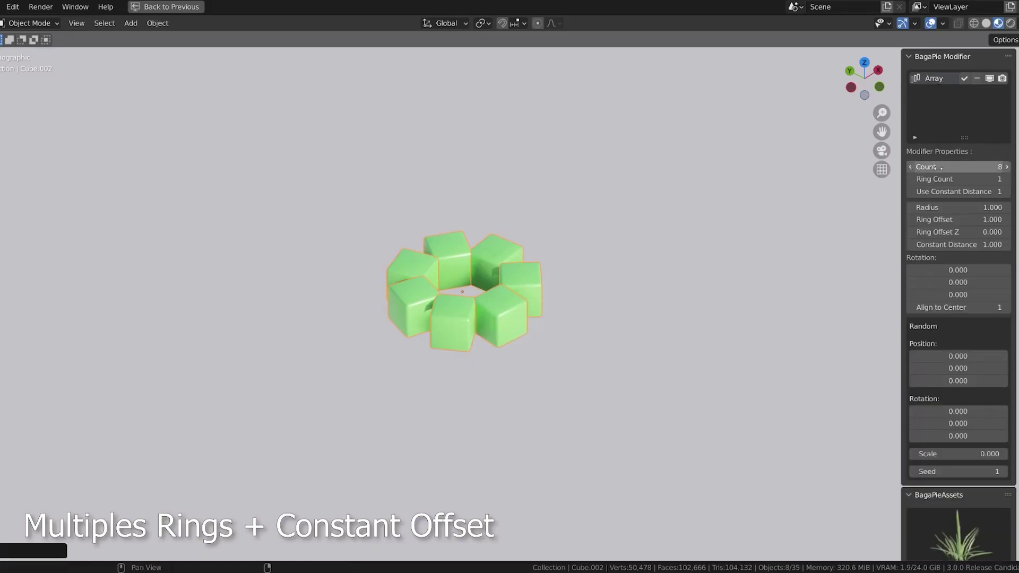
{"action": "mouse_move", "coordinate": [955, 179]}
{"action": "left_mouse_down"}
{"action": "mouse_move", "coordinate": [998, 179]}
{"action": "mouse_move", "coordinate": [939, 166]}
{"action": "mouse_move", "coordinate": [987, 167]}
{"action": "left_mouse_up"}
{"action": "scroll", "coordinate": [407, 287], "scroll_direction": "down", "scroll_amount": 3}
{"action": "left_click_drag", "start_coordinate": [950, 219], "coordinate": [976, 219]}
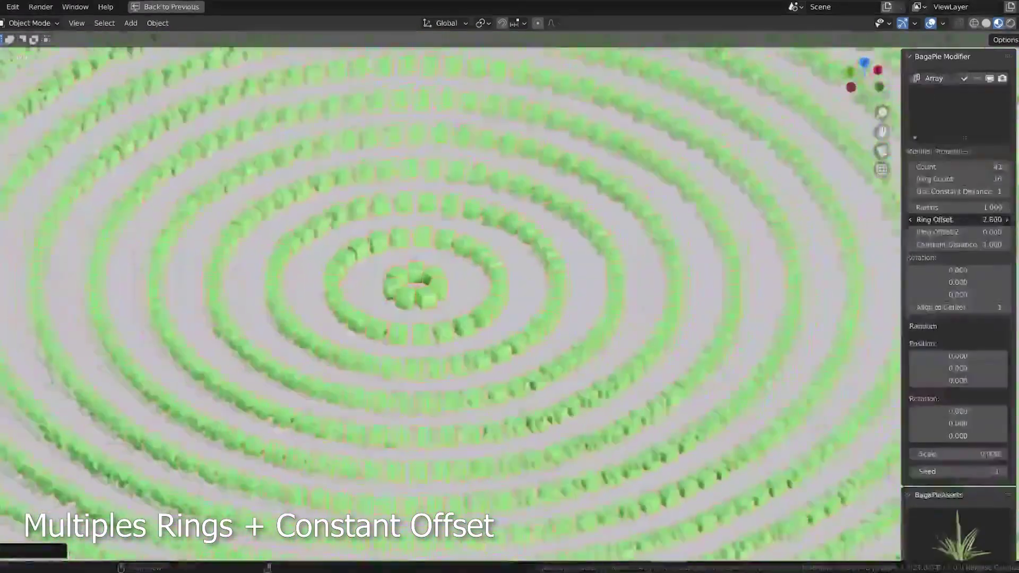
{"action": "left_click", "coordinate": [910, 191]}
{"action": "mouse_move", "coordinate": [966, 169]}
{"action": "left_mouse_down"}
{"action": "mouse_move", "coordinate": [934, 168]}
{"action": "mouse_move", "coordinate": [961, 166]}
{"action": "left_mouse_up"}
{"action": "left_click", "coordinate": [951, 192]}
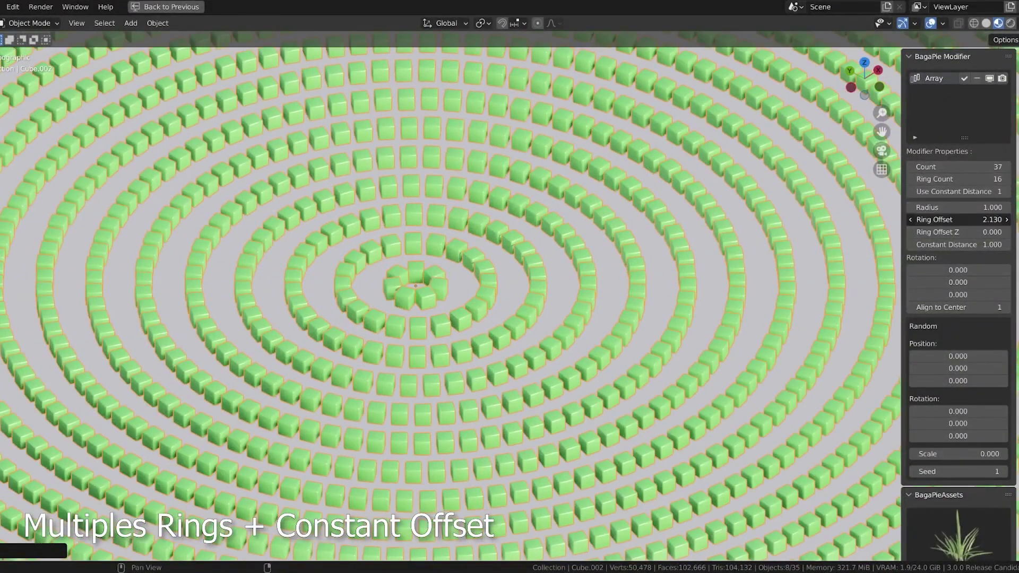
{"action": "mouse_move", "coordinate": [956, 219]}
{"action": "left_mouse_down"}
{"action": "mouse_move", "coordinate": [934, 219]}
{"action": "mouse_move", "coordinate": [945, 232]}
{"action": "mouse_move", "coordinate": [977, 232]}
{"action": "left_mouse_up"}
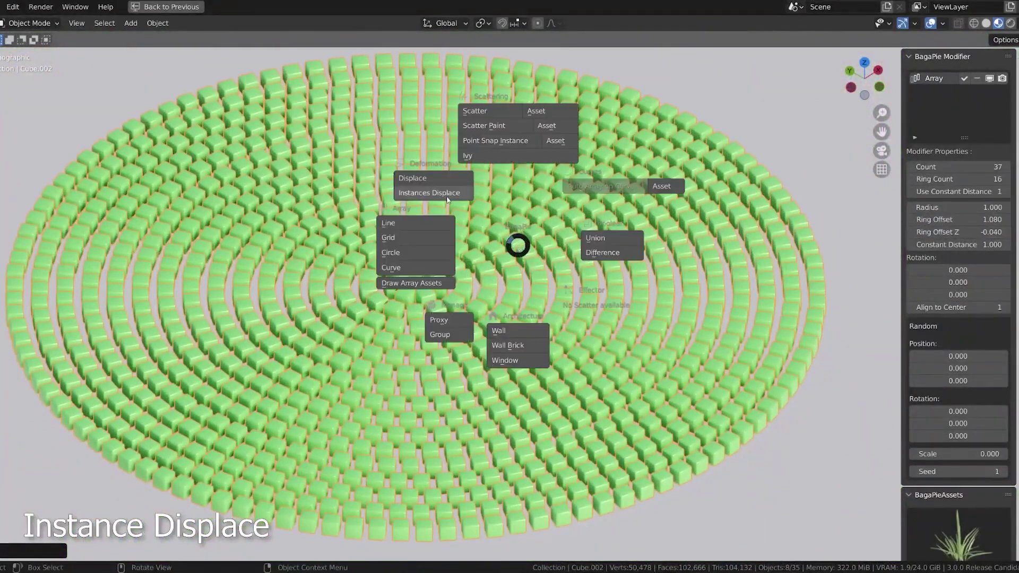
Add Instances Displace and raise its size and noise to scatter the cubes.
{"action": "left_click", "coordinate": [448, 196]}
{"action": "left_click_drag", "start_coordinate": [990, 228], "coordinate": [1008, 228]}
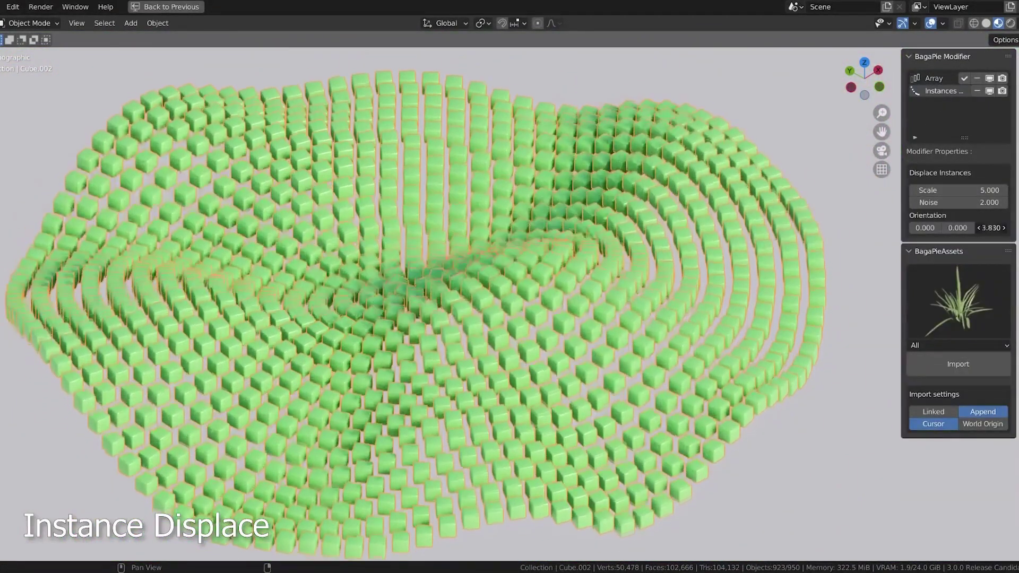
{"action": "mouse_move", "coordinate": [971, 190]}
{"action": "left_mouse_down"}
{"action": "mouse_move", "coordinate": [990, 190]}
{"action": "mouse_move", "coordinate": [966, 190]}
{"action": "mouse_move", "coordinate": [988, 202]}
{"action": "left_mouse_up"}
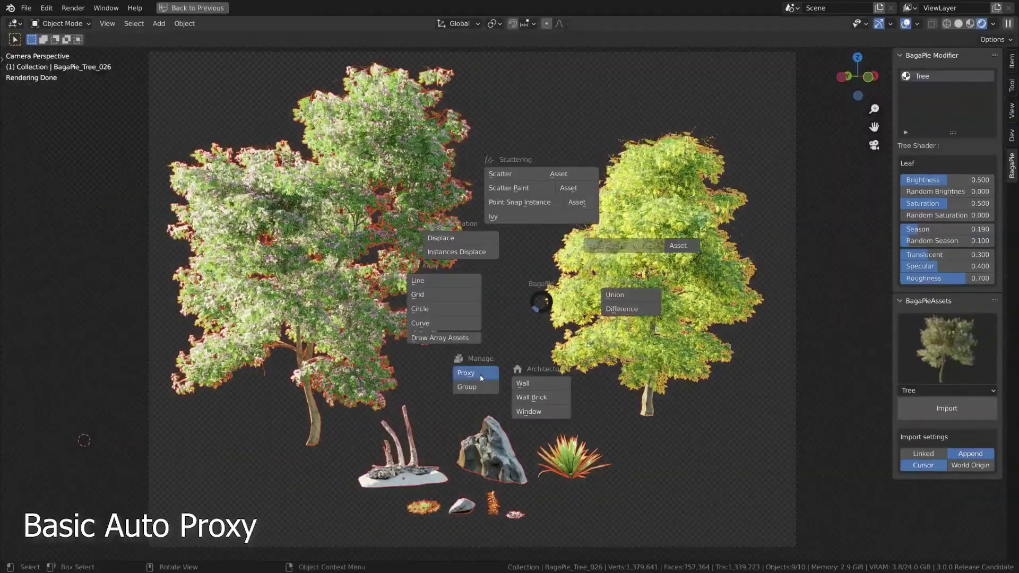
Swap the trees for BagaPie proxy shapes and render the frame with F12.
{"action": "left_click", "coordinate": [481, 376]}
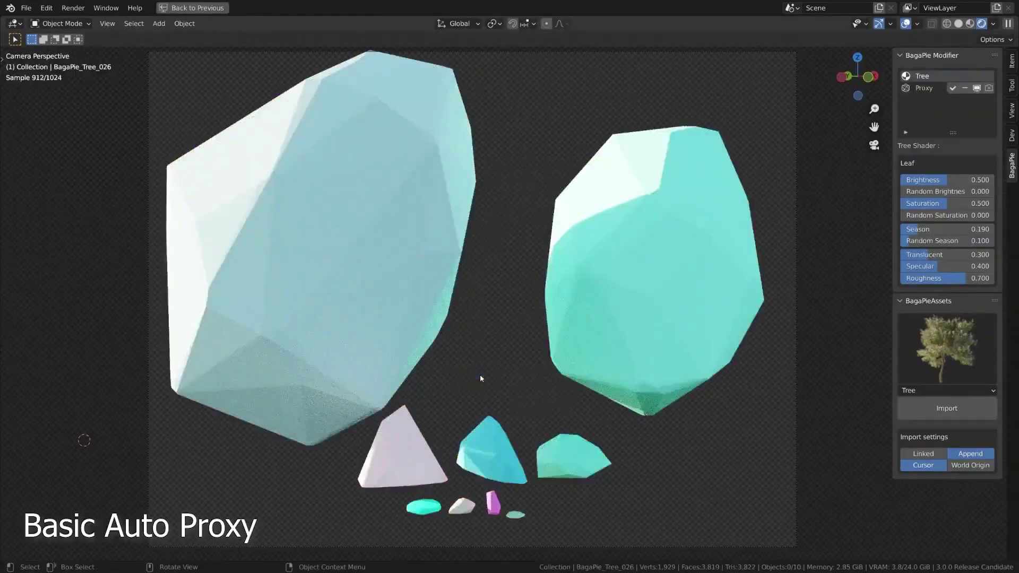
{"action": "key", "text": "F12"}
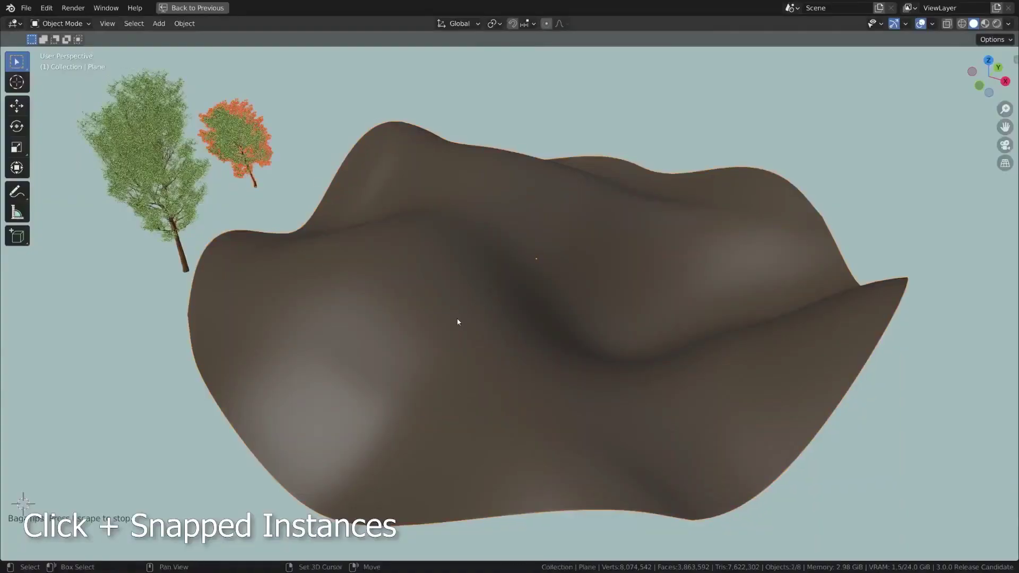
{"action": "key", "text": "j"}
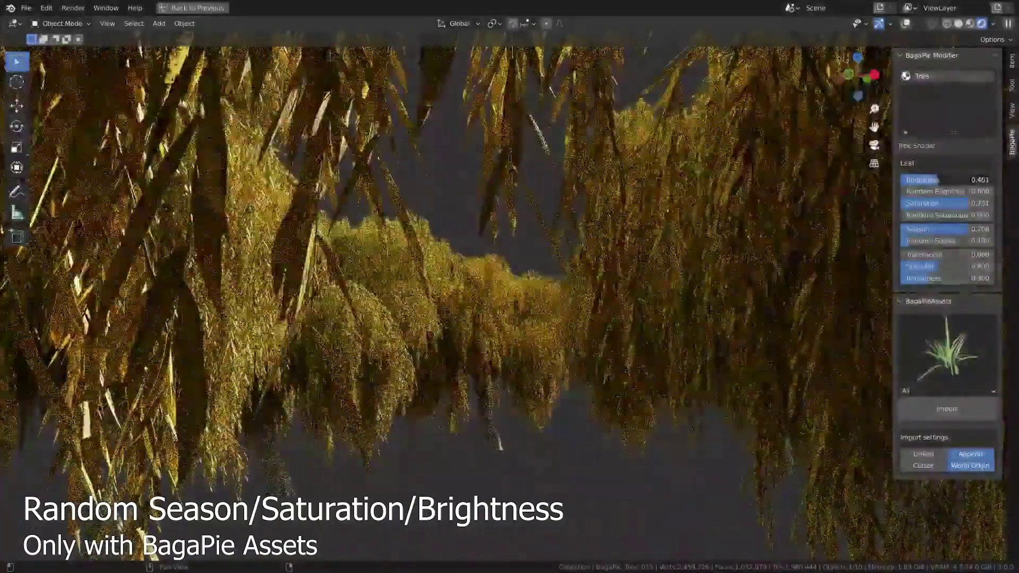
Brighten the willow leaves, array plants along a path, and pick rock and plant assets.
{"action": "left_click_drag", "start_coordinate": [938, 180], "coordinate": [952, 182]}
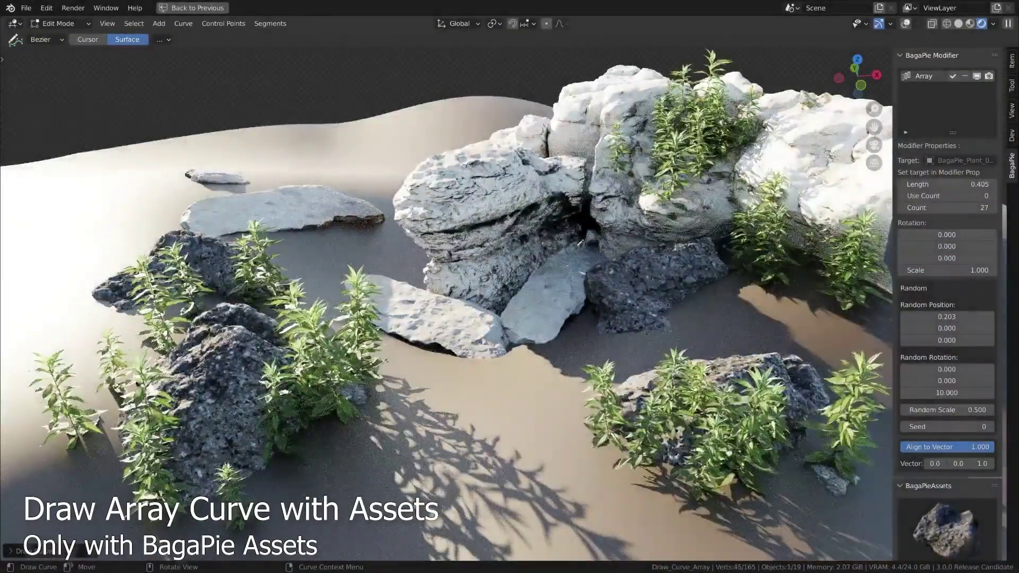
{"action": "left_click_drag", "start_coordinate": [327, 192], "coordinate": [467, 374]}
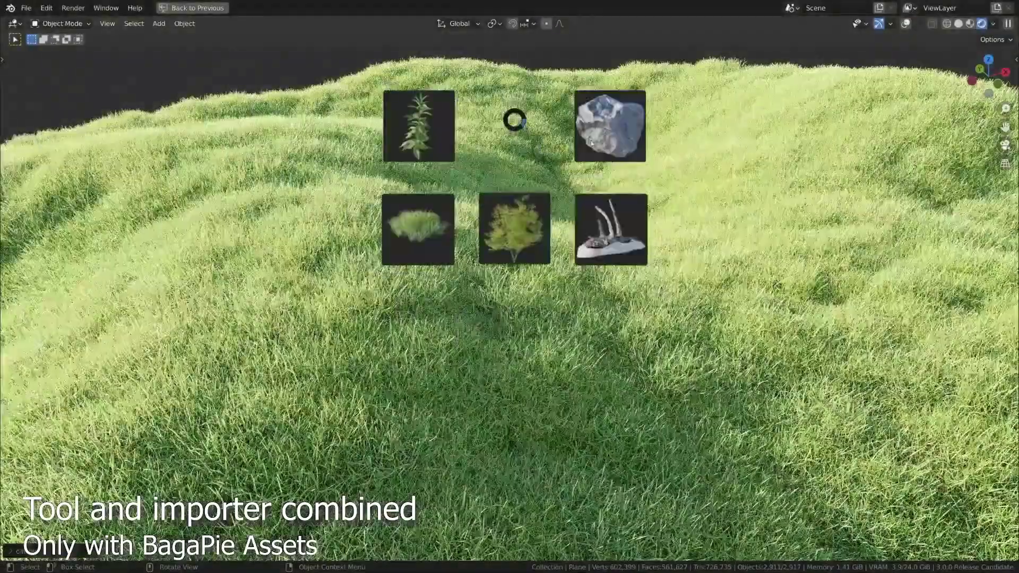
{"action": "left_click", "coordinate": [592, 142]}
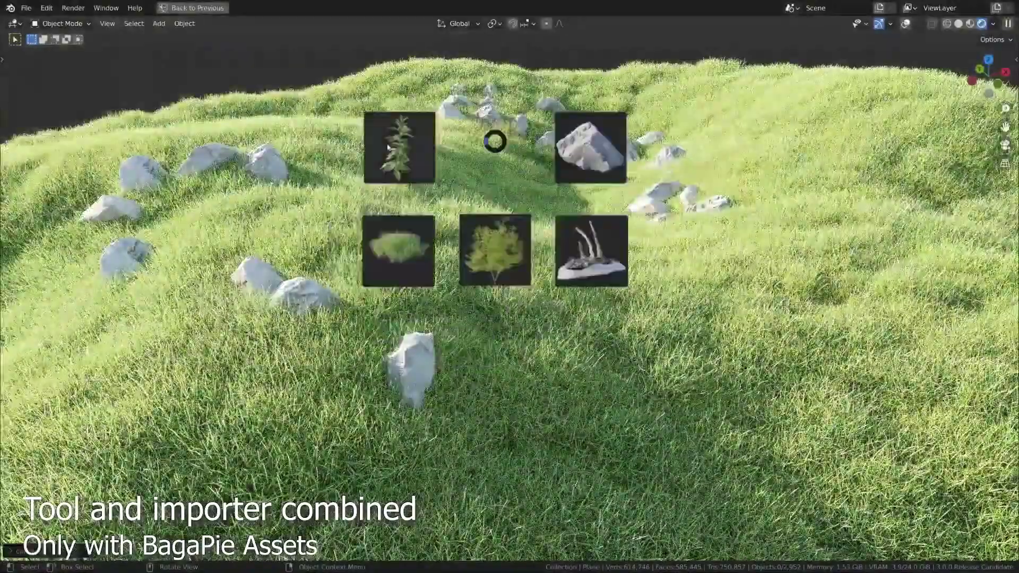
{"action": "left_click", "coordinate": [388, 148]}
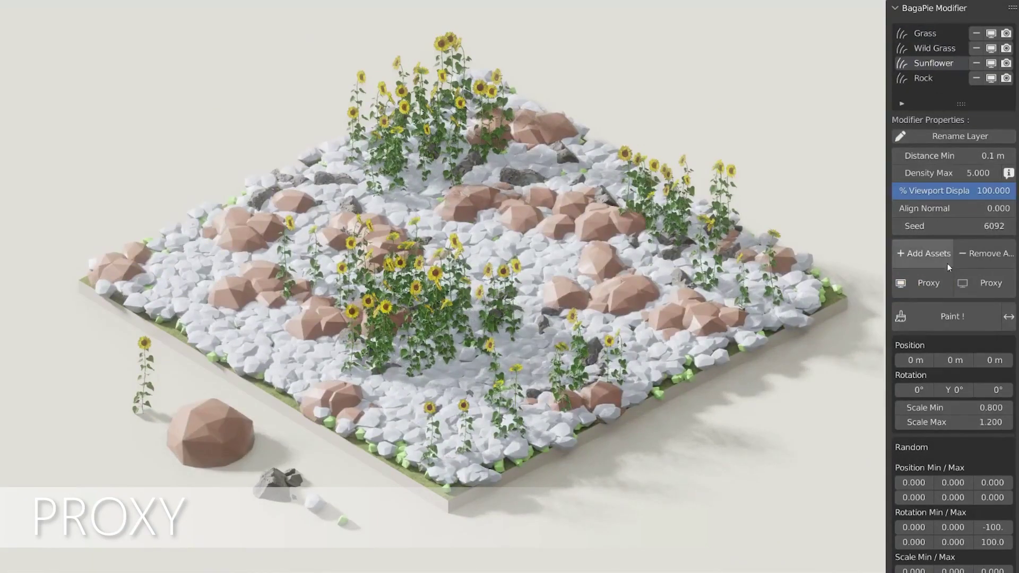
Show the scattered sunflowers as proxies and add tree assets to the scatter layer.
{"action": "left_click", "coordinate": [939, 282]}
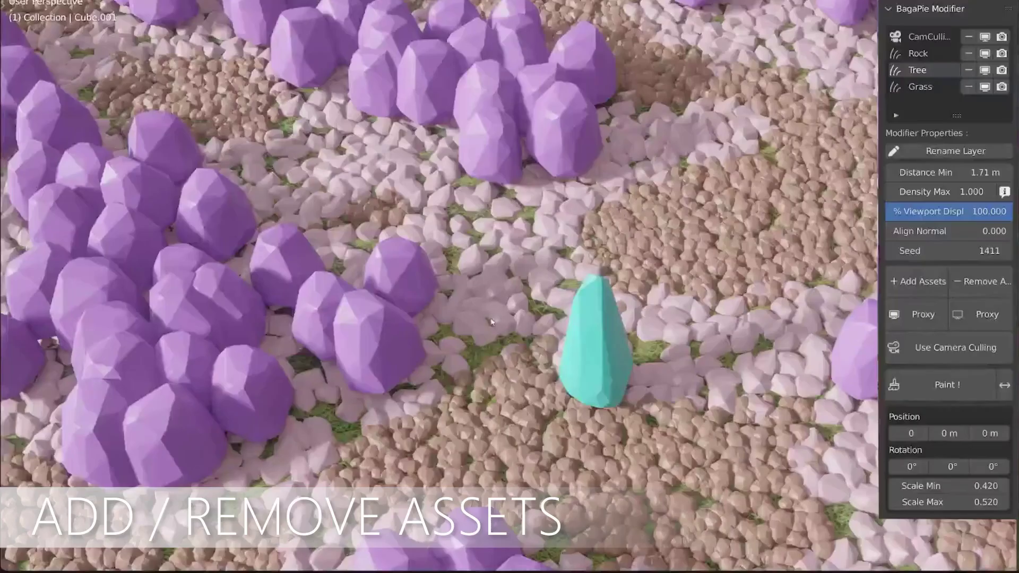
{"action": "left_click", "coordinate": [922, 286]}
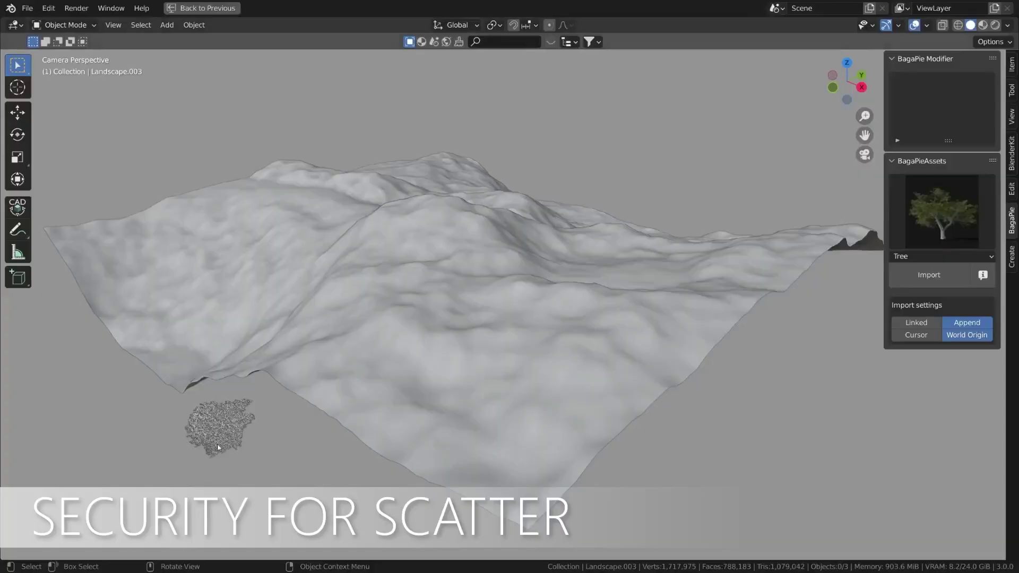
Scatter the tree over the landscape with proxies at 30% display, then render it.
{"action": "left_click", "coordinate": [217, 447]}
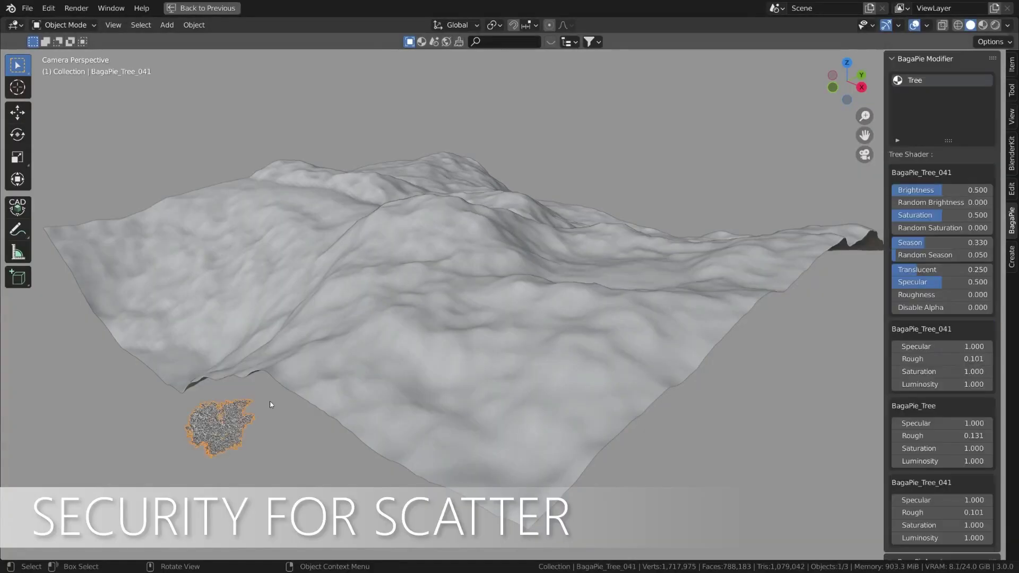
{"action": "left_click", "coordinate": [395, 347], "text": "shift"}
{"action": "key", "text": "j"}
{"action": "left_click", "coordinate": [373, 221]}
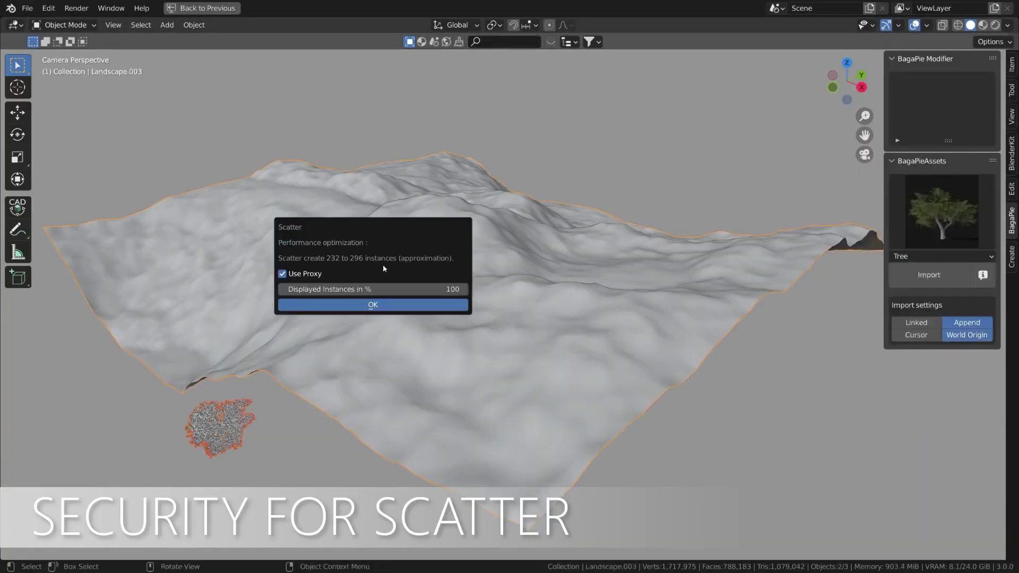
{"action": "left_click", "coordinate": [406, 305]}
{"action": "key", "text": "F12"}
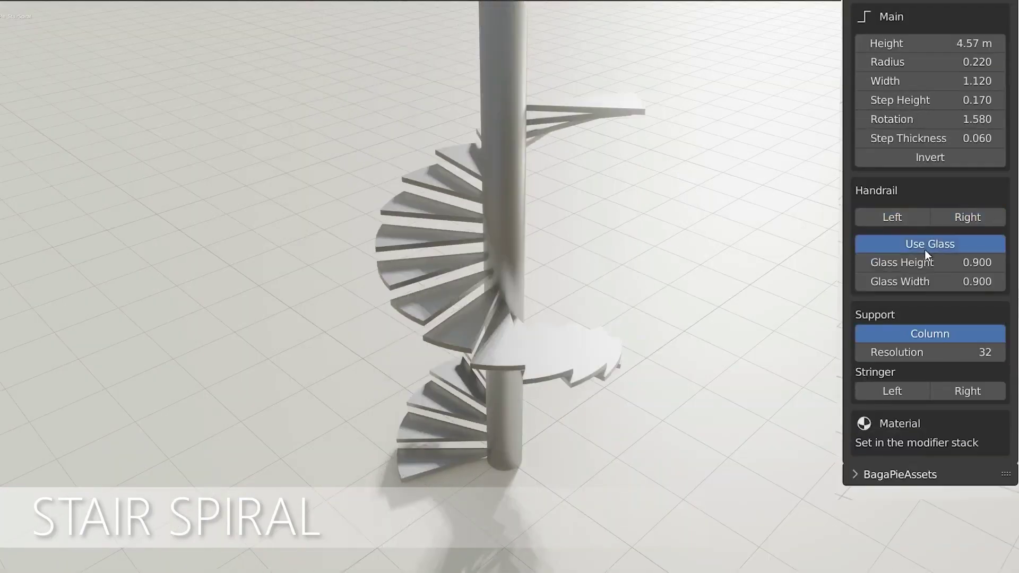
Enable left and right spiral-stair handrails and save the Metal material as an asset.
{"action": "left_click", "coordinate": [897, 217]}
{"action": "left_click", "coordinate": [945, 215]}
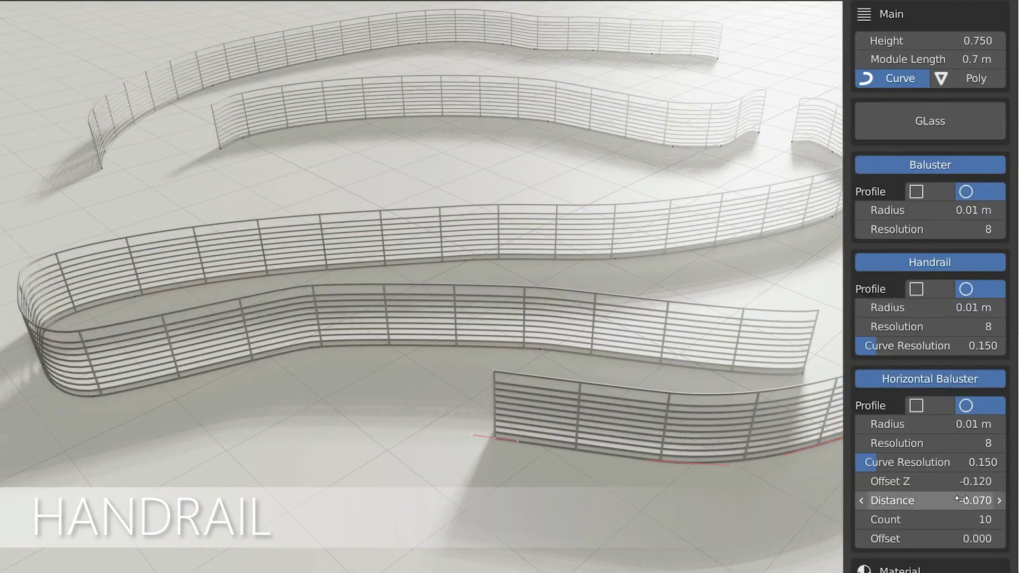
{"action": "key", "text": "j"}
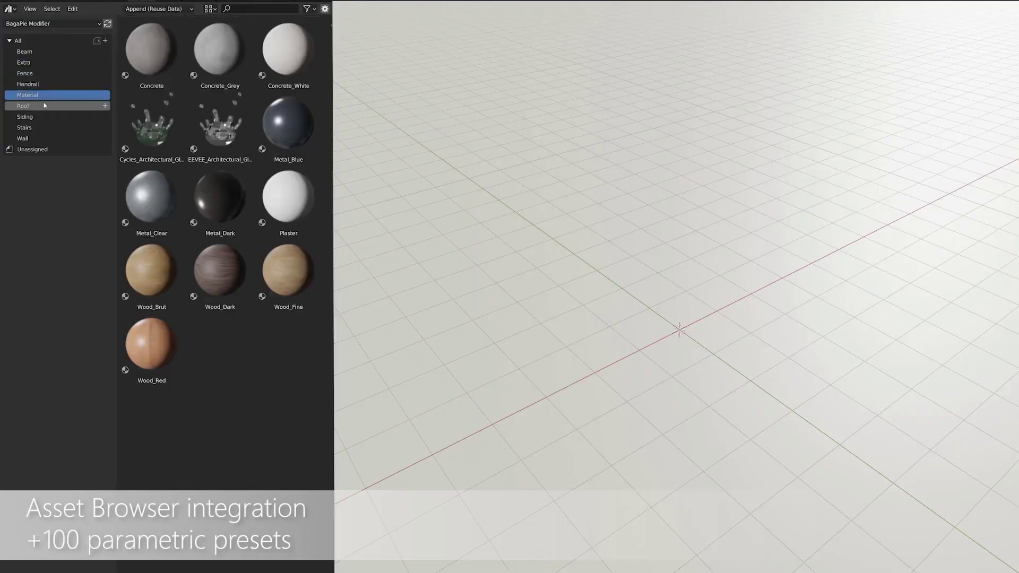
Drag a linear stair, a spiral stair and a siding panel preset into the scene.
{"action": "left_click", "coordinate": [45, 105]}
{"action": "left_click", "coordinate": [45, 128]}
{"action": "left_click", "coordinate": [45, 129]}
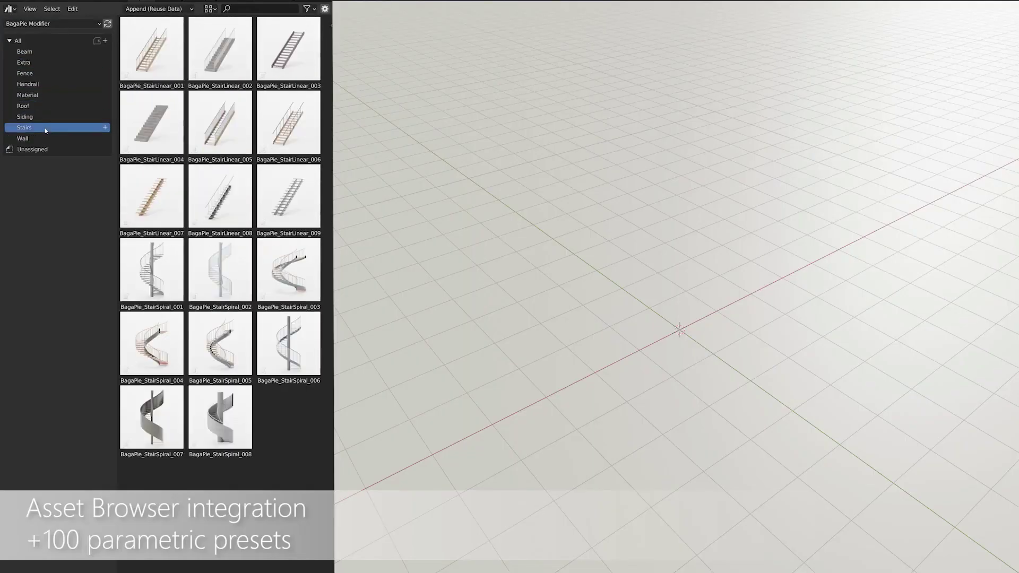
{"action": "left_click_drag", "start_coordinate": [551, 361], "coordinate": [551, 361]}
{"action": "left_click_drag", "start_coordinate": [220, 344], "coordinate": [610, 319]}
{"action": "left_click", "coordinate": [38, 116]}
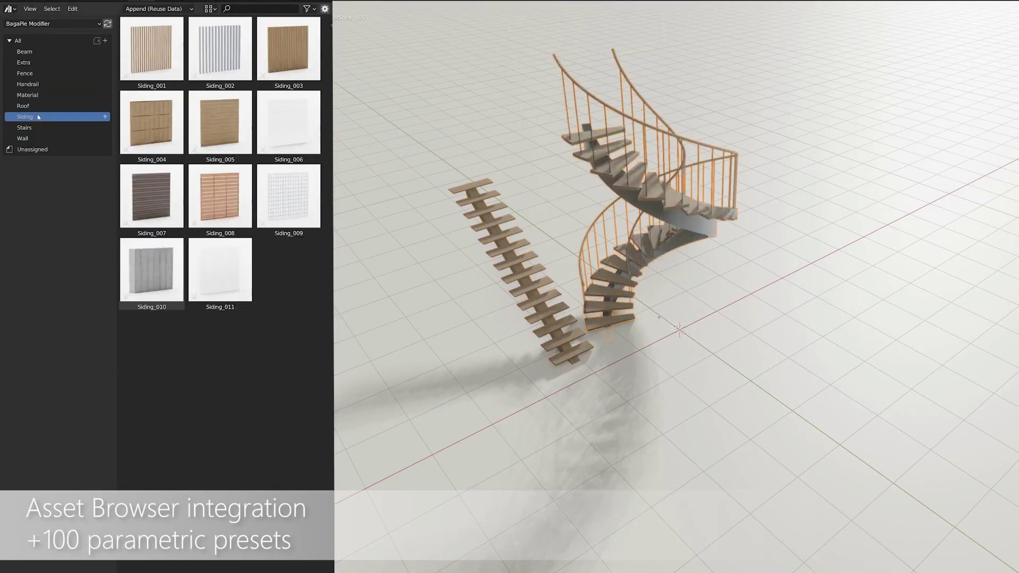
{"action": "left_click_drag", "start_coordinate": [768, 376], "coordinate": [768, 376]}
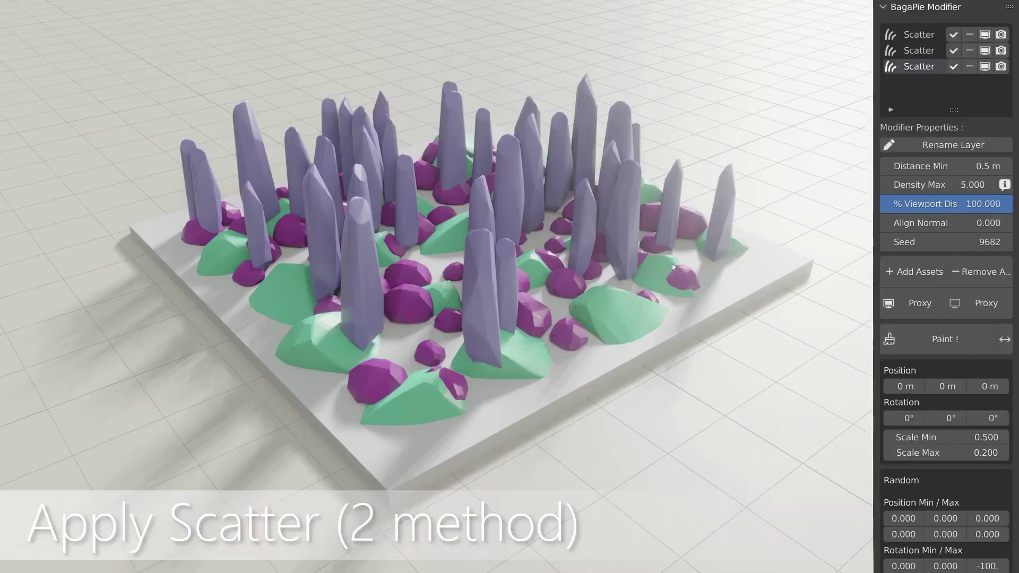
Apply the scatter with Make Instances Real, then select the tall purple rock.
{"action": "left_click", "coordinate": [896, 64]}
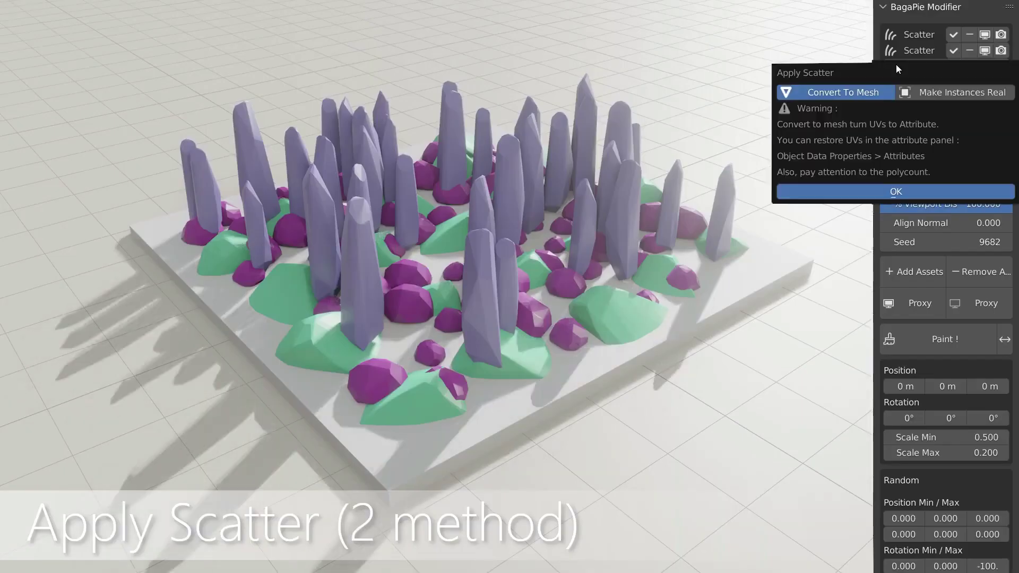
{"action": "left_click", "coordinate": [925, 94]}
{"action": "left_click", "coordinate": [907, 122]}
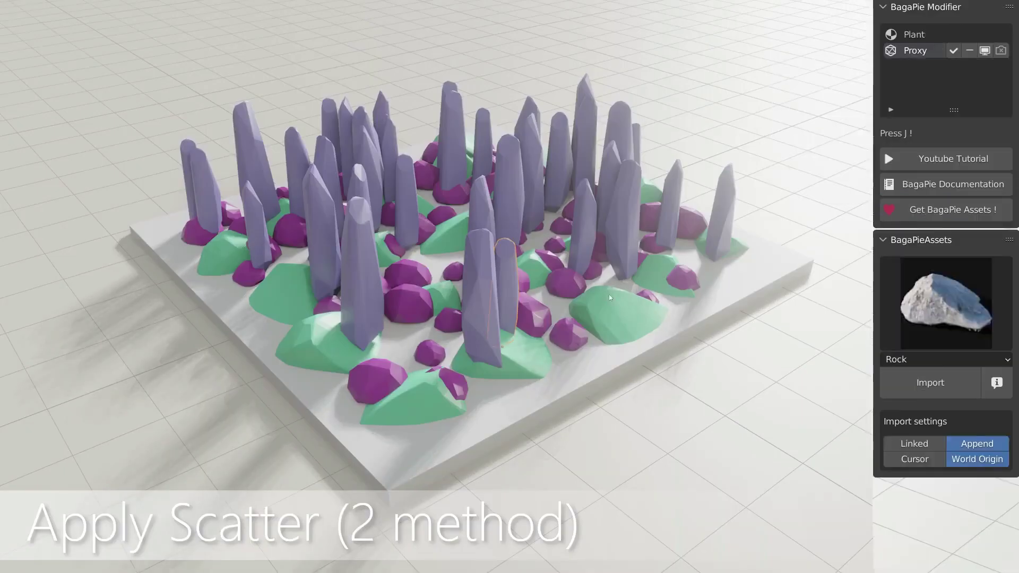
{"action": "left_click", "coordinate": [626, 225]}
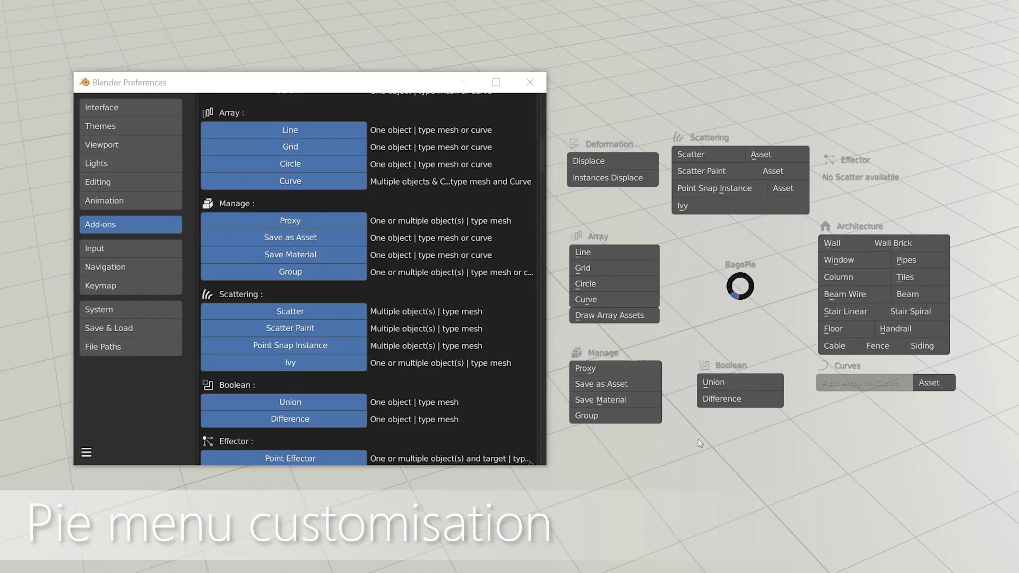
Untick the four scattering and several architecture entries, preview the J pie, and expand shortcut preferences.
{"action": "left_click_drag", "start_coordinate": [318, 311], "coordinate": [339, 366]}
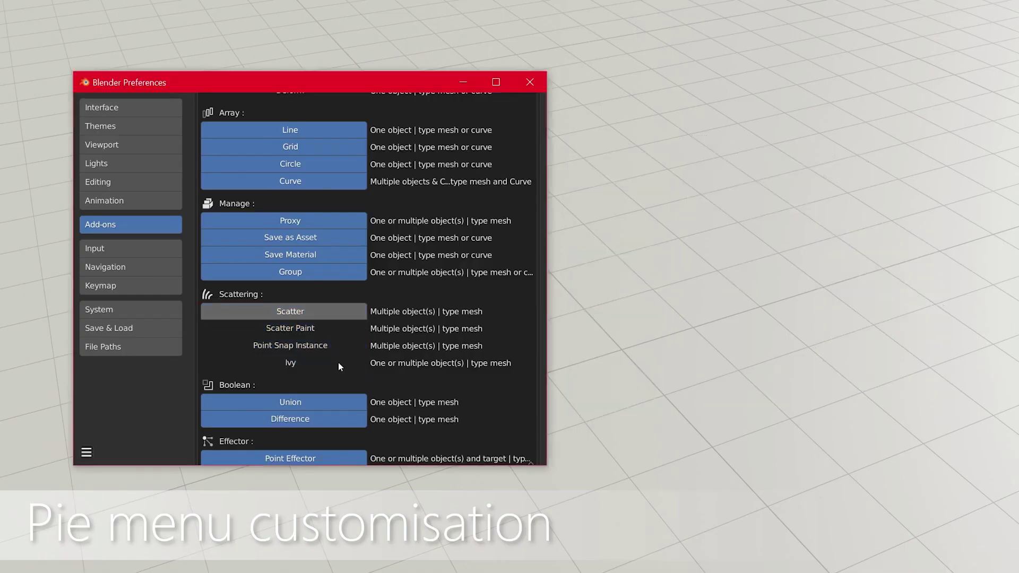
{"action": "scroll", "coordinate": [336, 286], "scroll_direction": "down", "scroll_amount": 5}
{"action": "scroll", "coordinate": [324, 321], "scroll_direction": "down", "scroll_amount": 3}
{"action": "scroll", "coordinate": [324, 320], "scroll_direction": "down", "scroll_amount": 4}
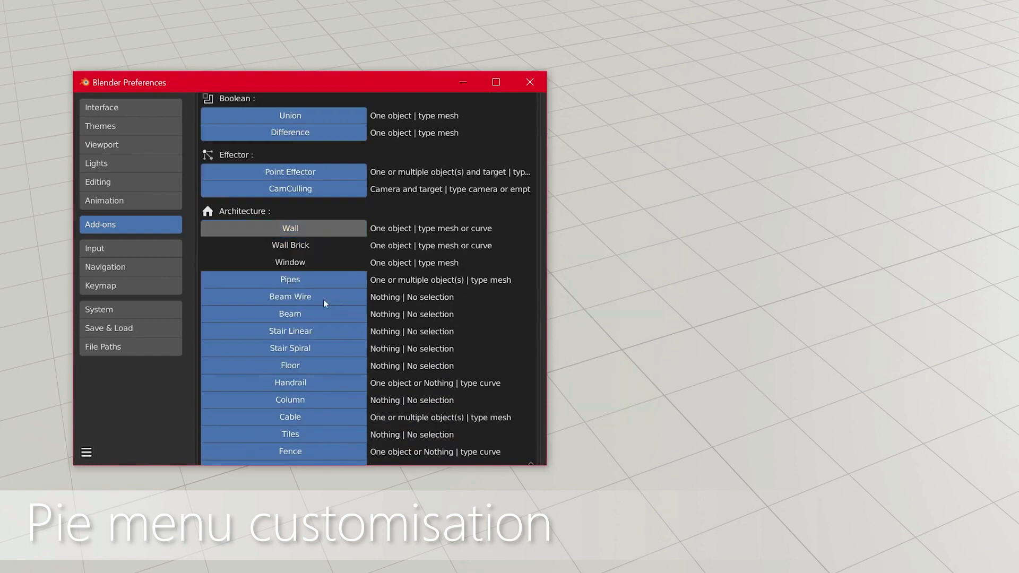
{"action": "left_click_drag", "start_coordinate": [319, 245], "coordinate": [343, 445]}
{"action": "key", "text": "j"}
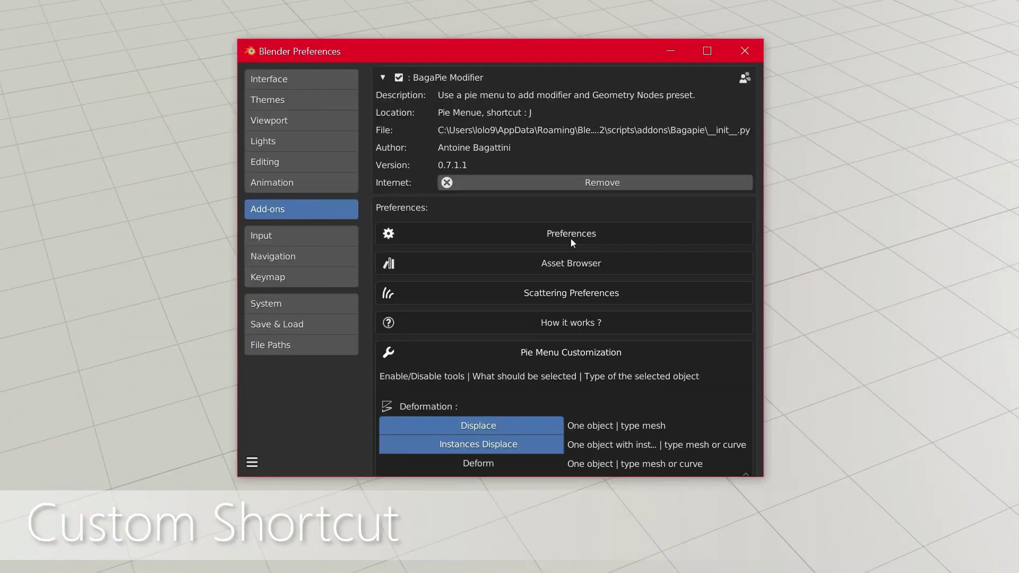
{"action": "left_click", "coordinate": [571, 239]}
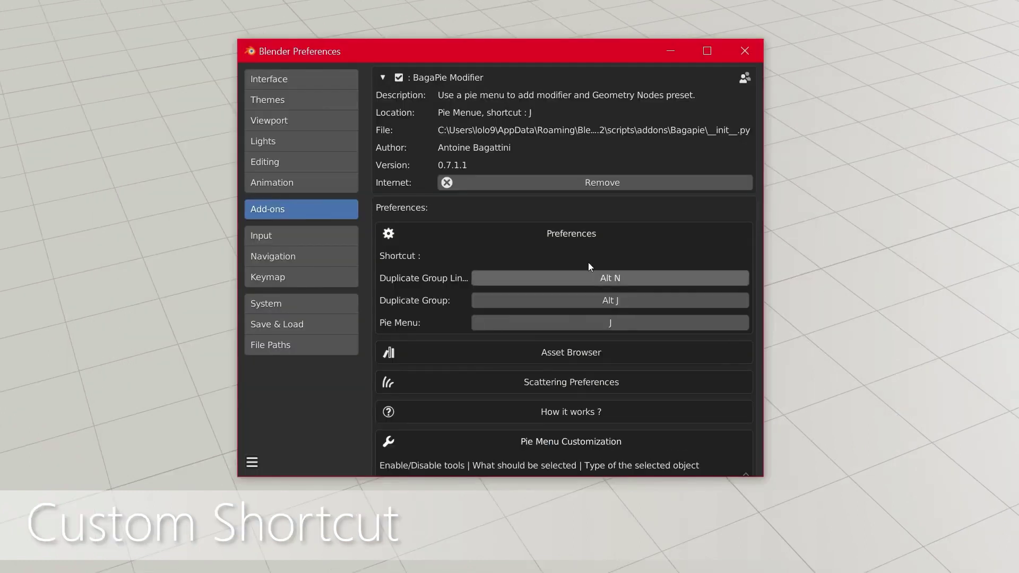